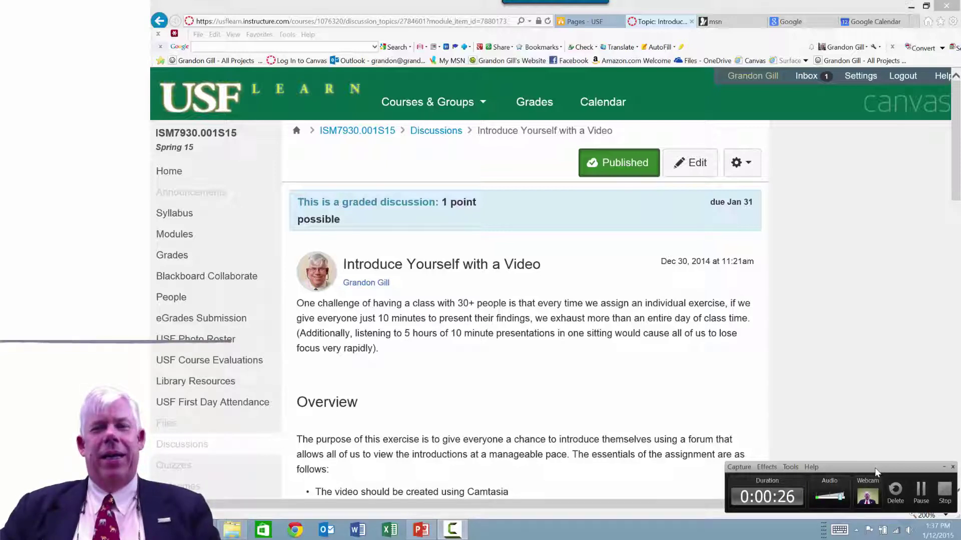
{"action": "left_click", "coordinate": [794, 468]}
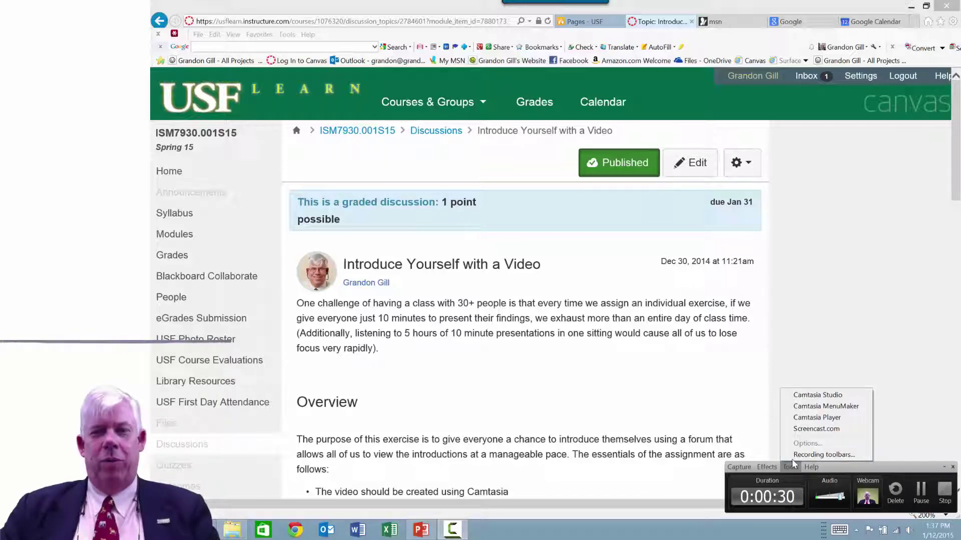
{"action": "left_click", "coordinate": [824, 454]}
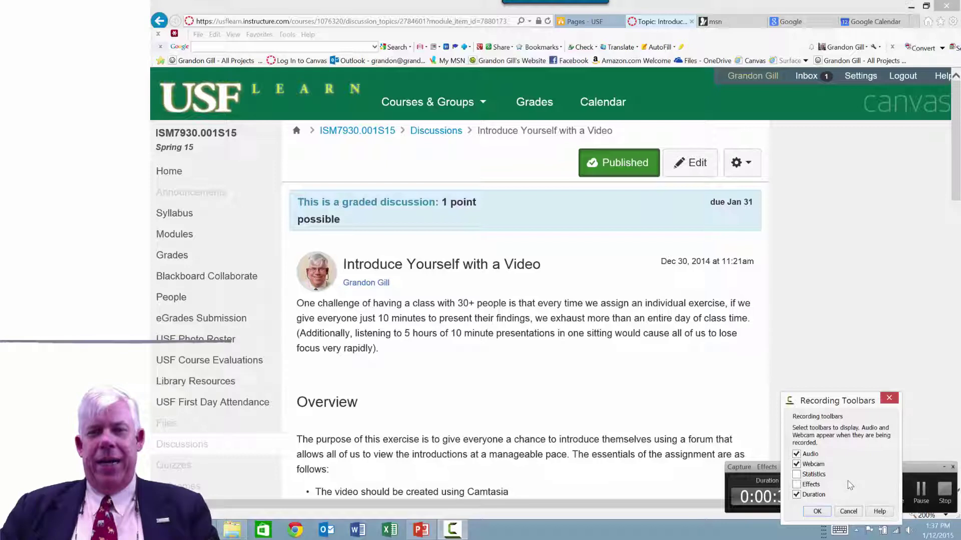
{"action": "left_click", "coordinate": [849, 512]}
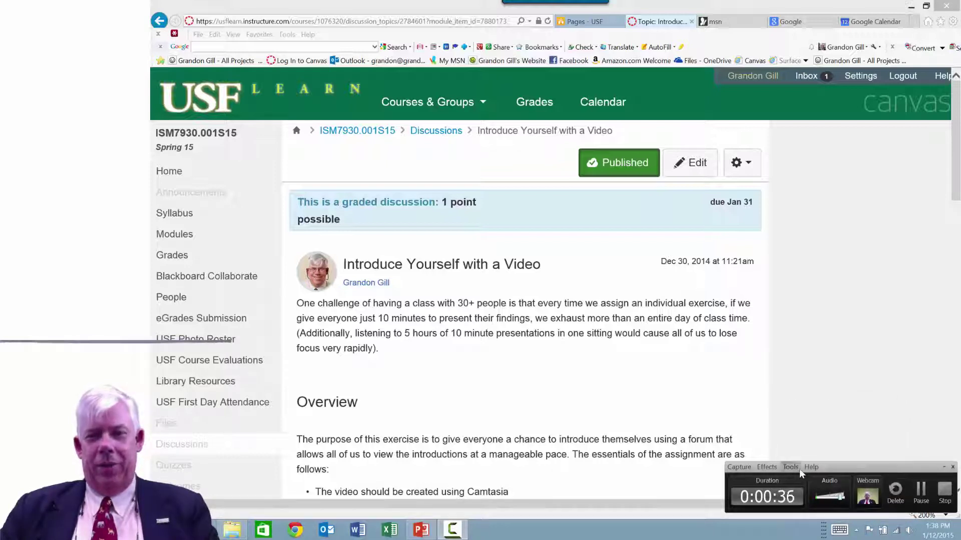
{"action": "left_click", "coordinate": [796, 467]}
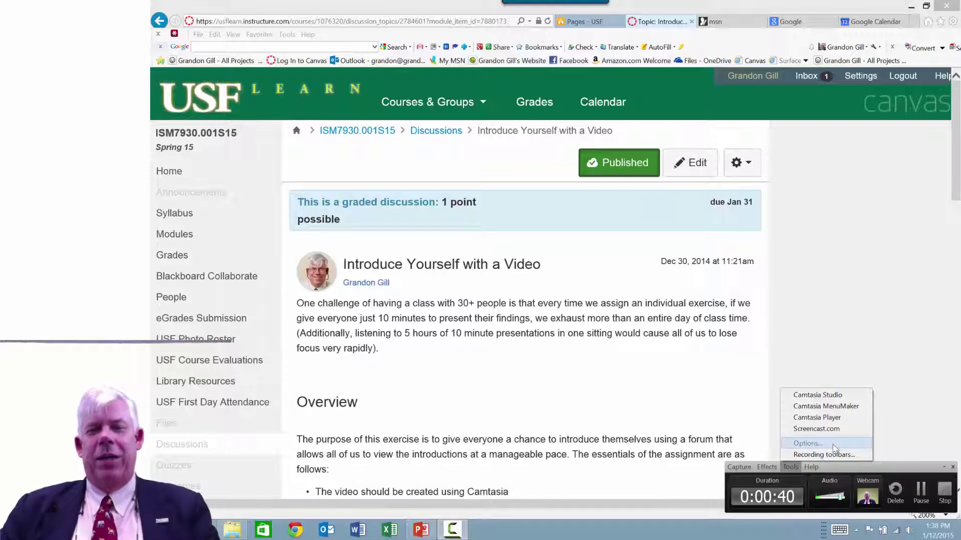
{"action": "left_click", "coordinate": [927, 362]}
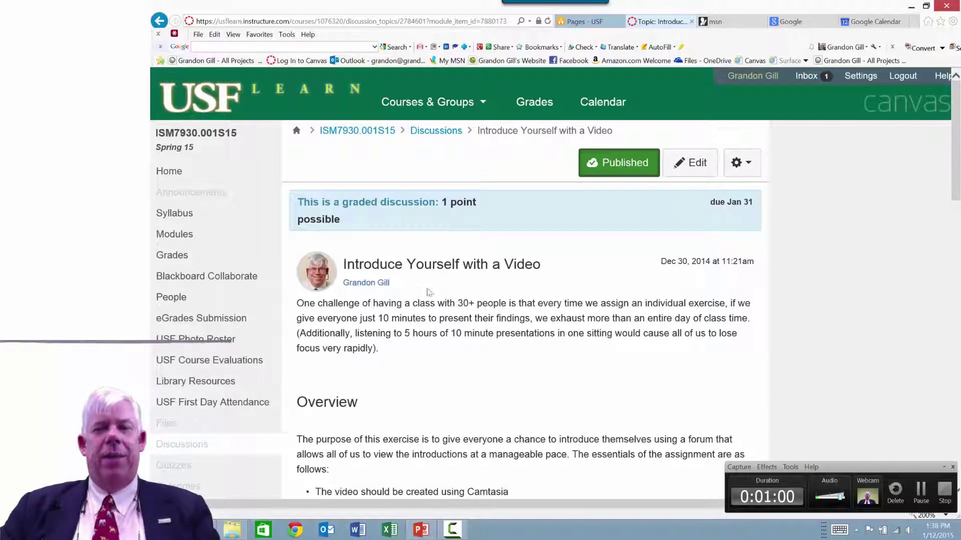
Step: Move the recorder toolbar aside and scroll to the six-step table with the CohortIntroductionTemplate.pptx link
{"action": "left_click_drag", "start_coordinate": [906, 467], "coordinate": [905, 444]}
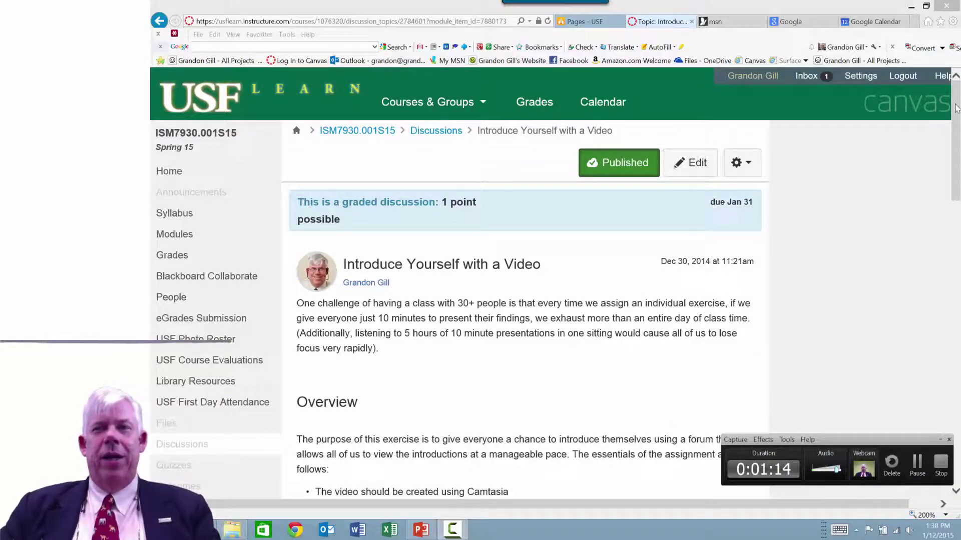
{"action": "left_click_drag", "start_coordinate": [956, 105], "coordinate": [954, 297]}
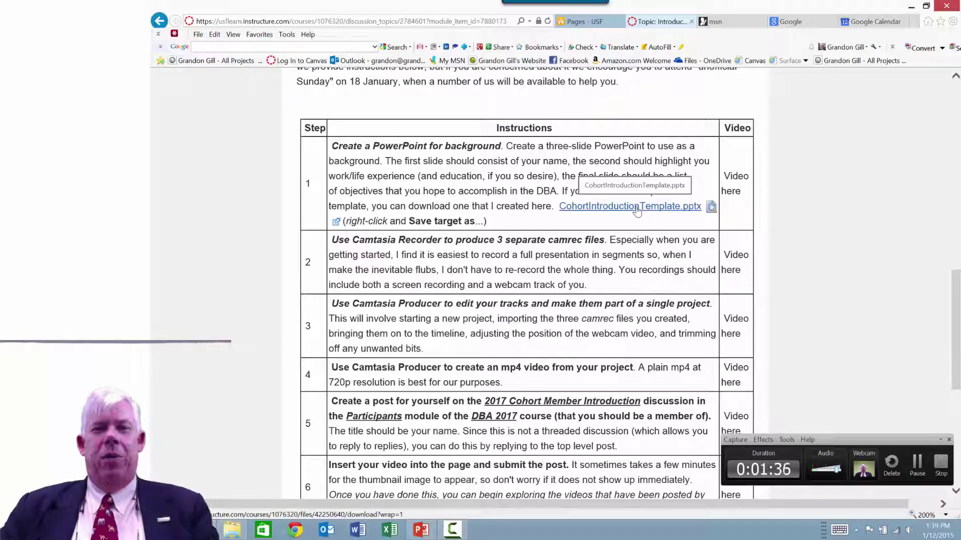
Step: Save the CohortIntroductionTemplate.pptx link target into D:\Video on the HP Portable Drive
{"action": "right_click", "coordinate": [637, 210]}
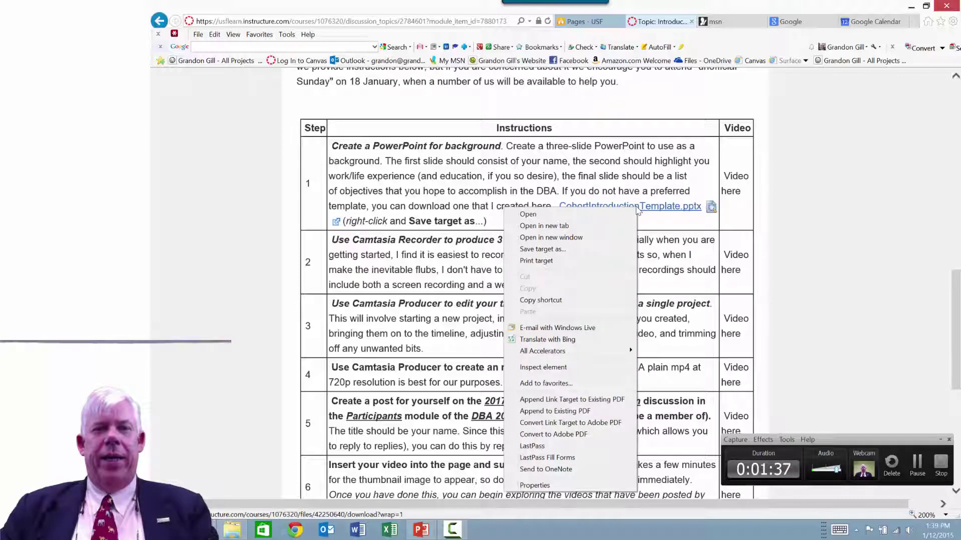
{"action": "left_click", "coordinate": [571, 250]}
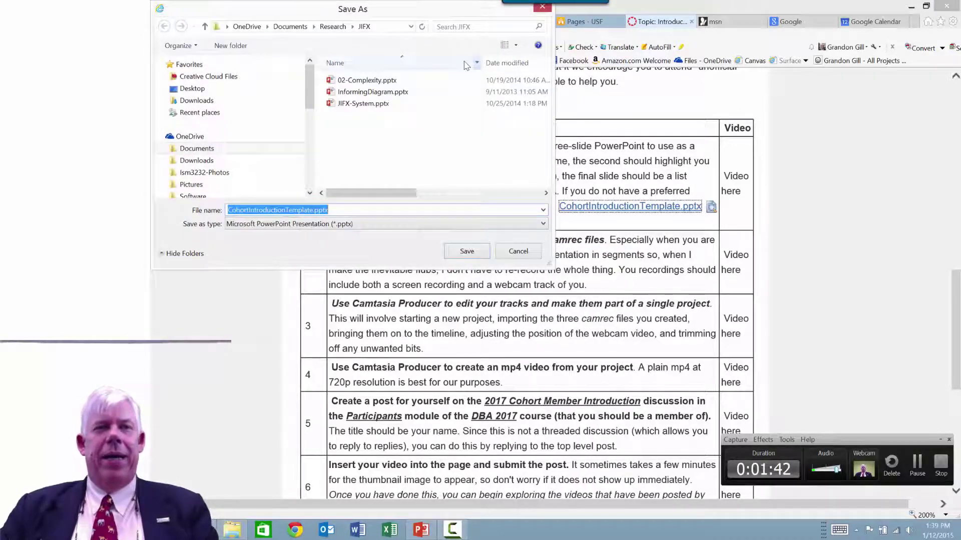
{"action": "left_click_drag", "start_coordinate": [439, 14], "coordinate": [618, 92]}
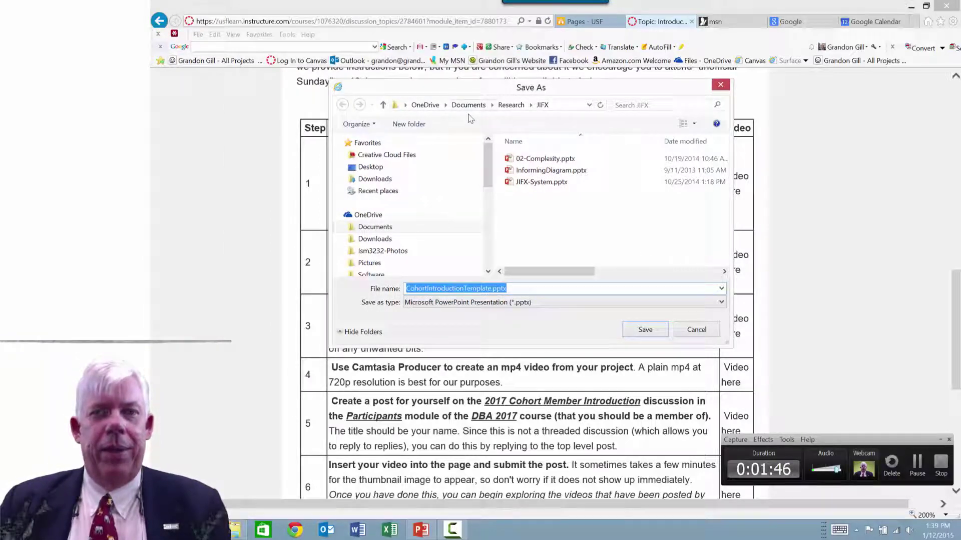
{"action": "left_click_drag", "start_coordinate": [486, 156], "coordinate": [500, 236]}
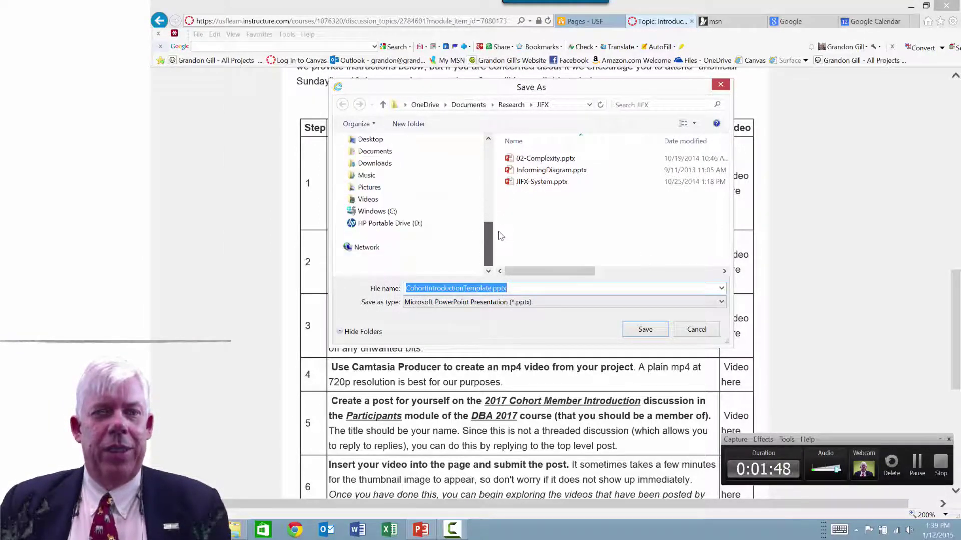
{"action": "left_click", "coordinate": [400, 223]}
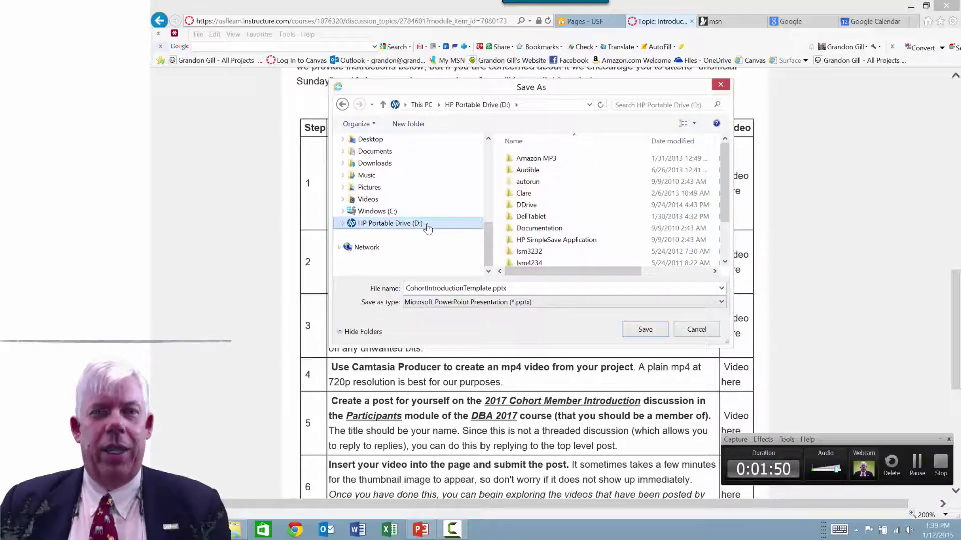
{"action": "left_click_drag", "start_coordinate": [724, 187], "coordinate": [723, 255]}
{"action": "double_click", "coordinate": [524, 249]}
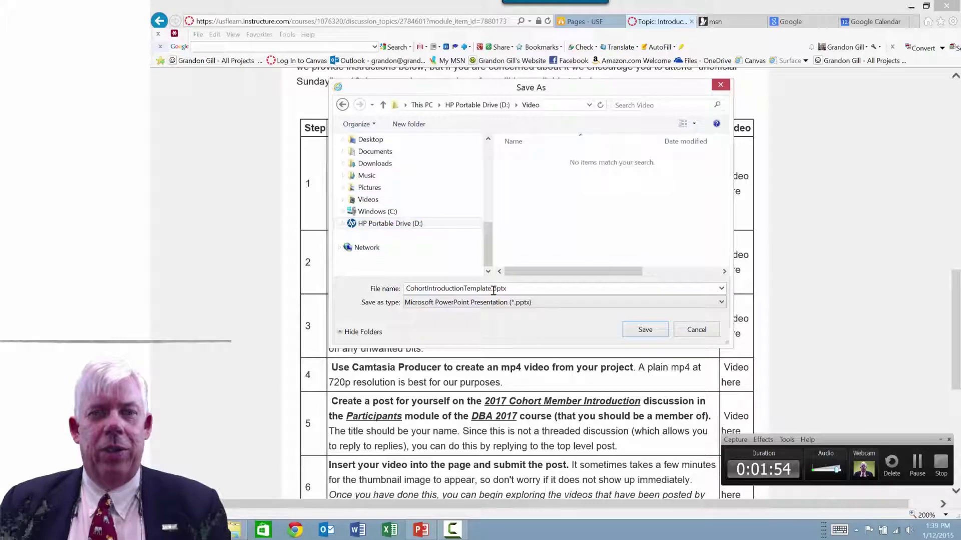
{"action": "left_click", "coordinate": [649, 332]}
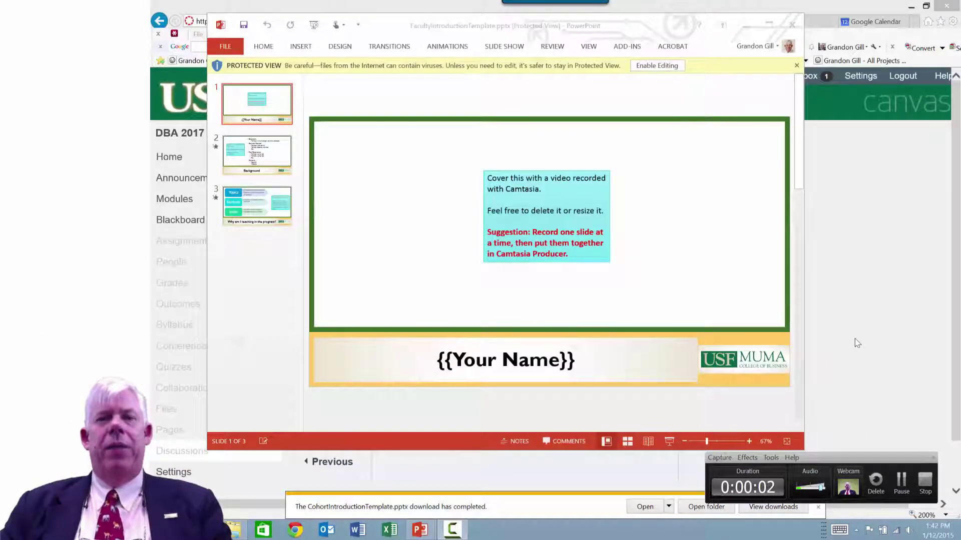
Step: Enable editing, then review the Background and 'Why am I teaching' slides before returning to slide 1
{"action": "left_click", "coordinate": [662, 67]}
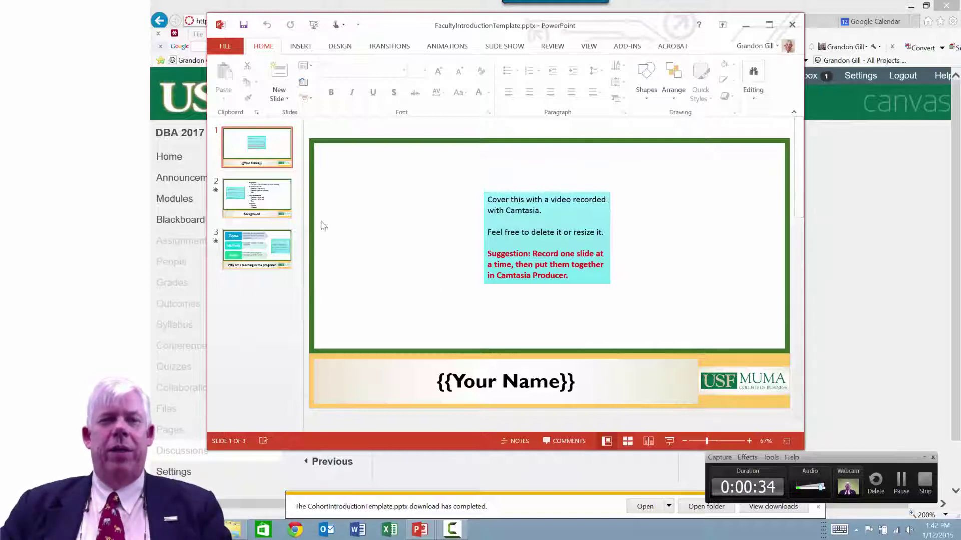
{"action": "left_click", "coordinate": [229, 190]}
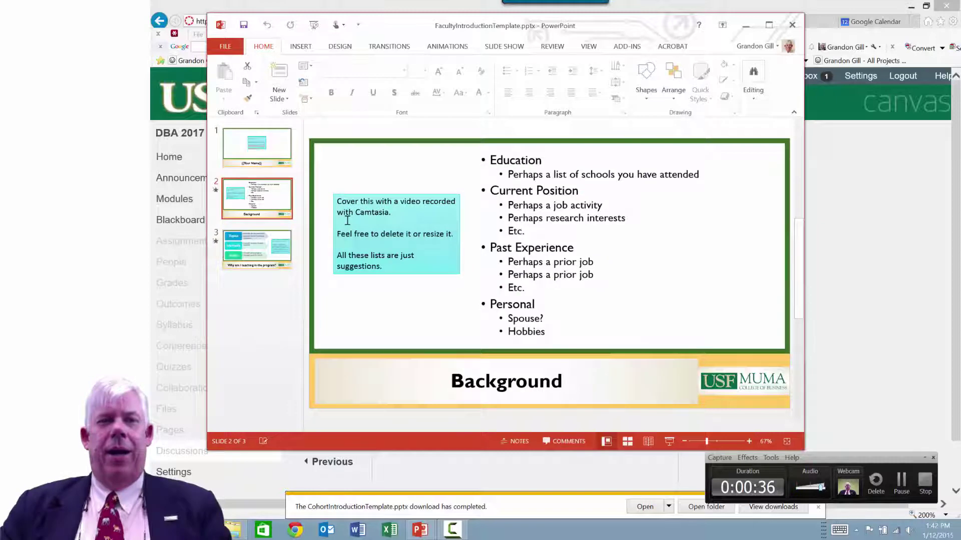
{"action": "left_click", "coordinate": [269, 256]}
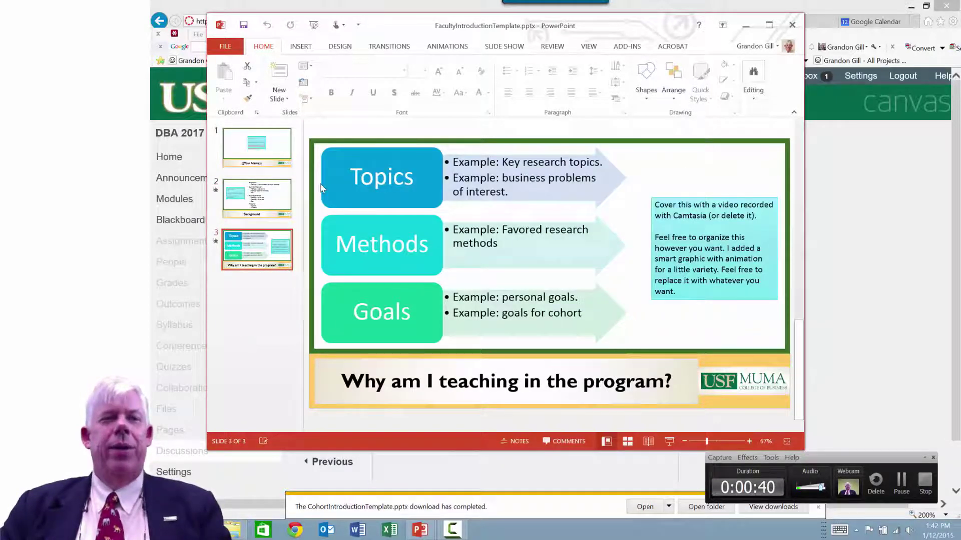
{"action": "left_click", "coordinate": [255, 149]}
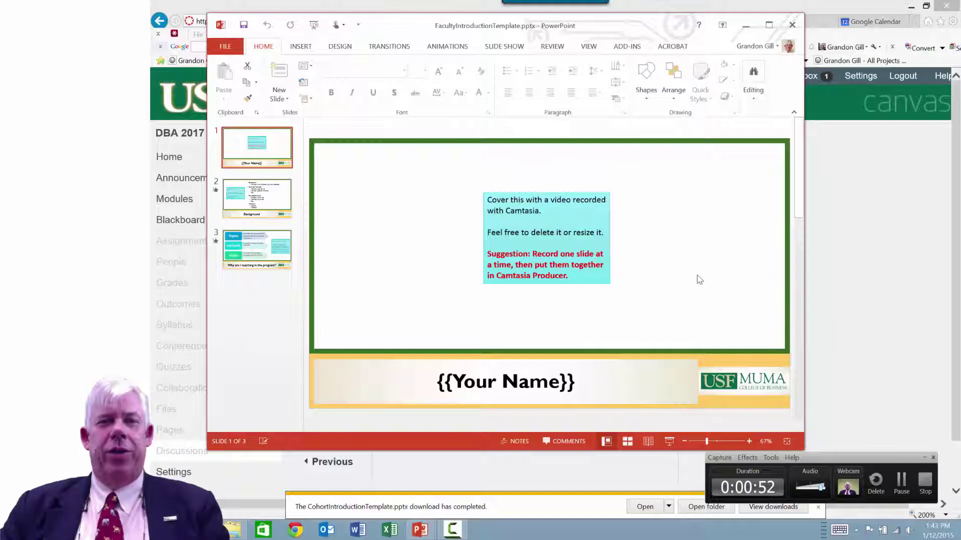
Step: Delete slide 1's cyan instruction box and replace {{Your Name}} with the presenter's full name
{"action": "left_click", "coordinate": [606, 284]}
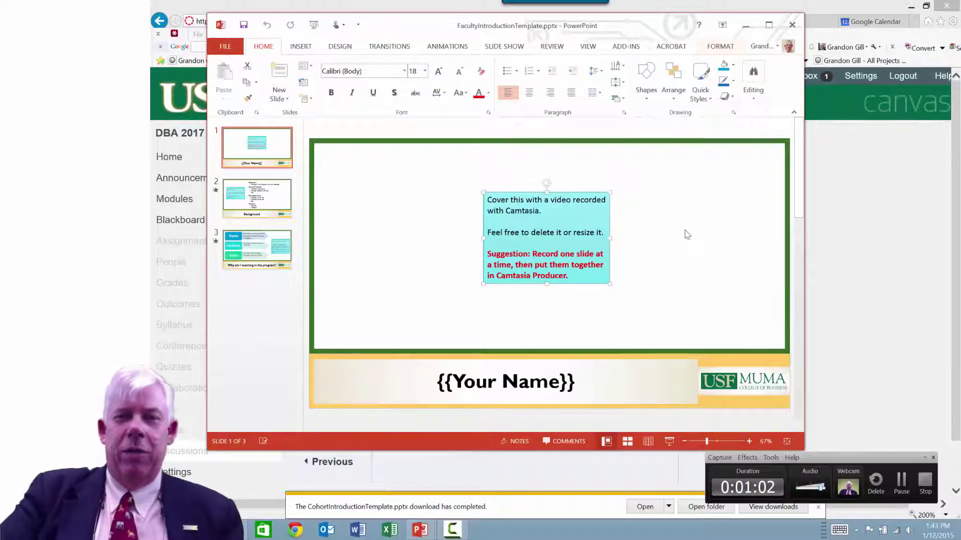
{"action": "key", "text": "Delete"}
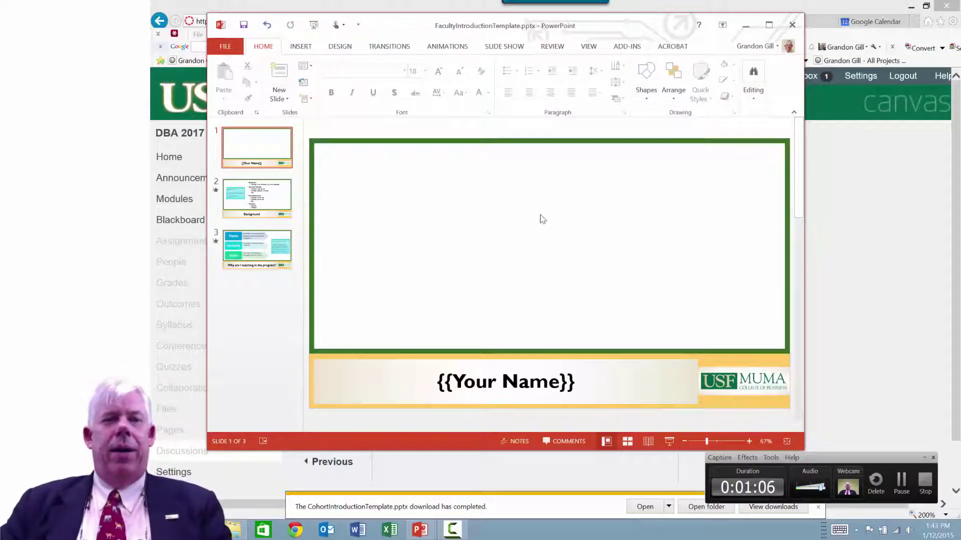
{"action": "left_click", "coordinate": [576, 385]}
{"action": "left_click_drag", "start_coordinate": [576, 385], "coordinate": [405, 372]}
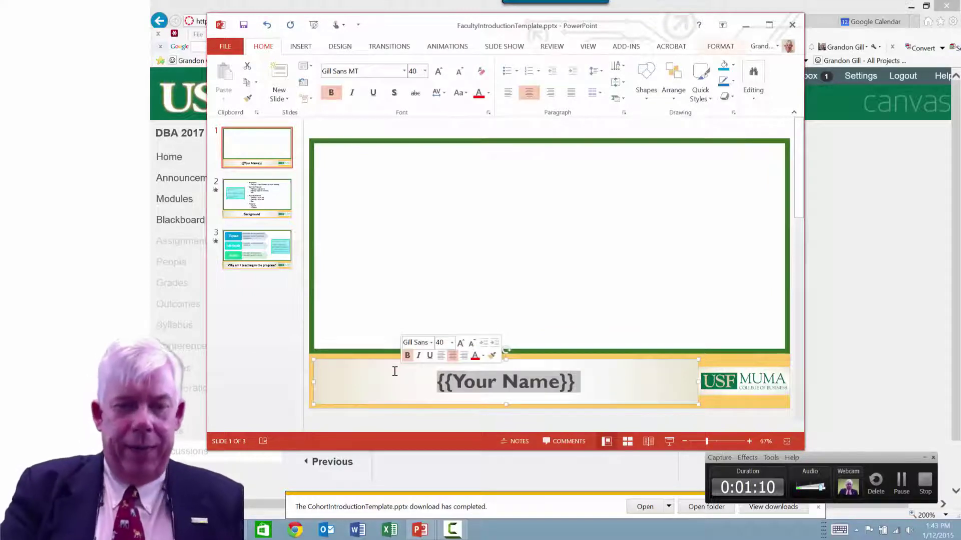
{"action": "type", "text": "Grandon "}
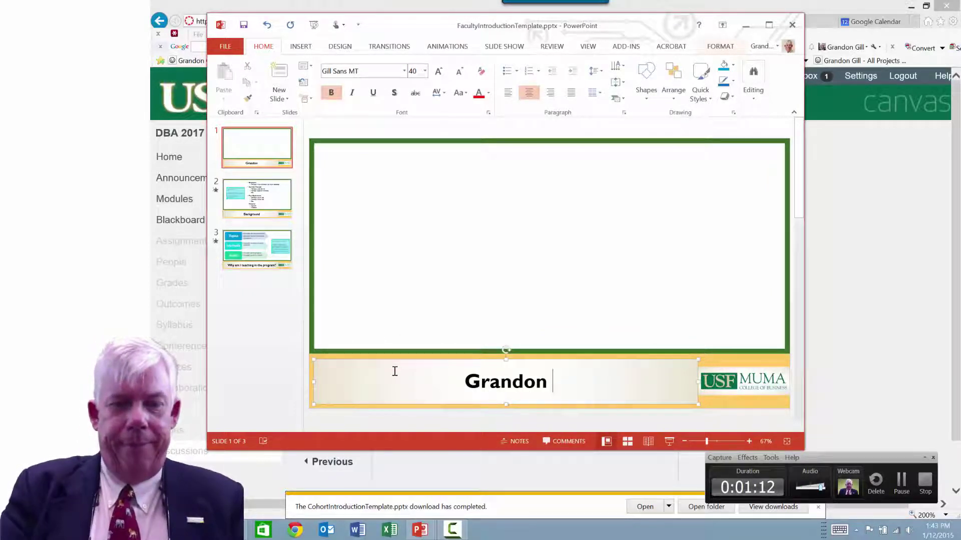
{"action": "type", "text": "Gill"}
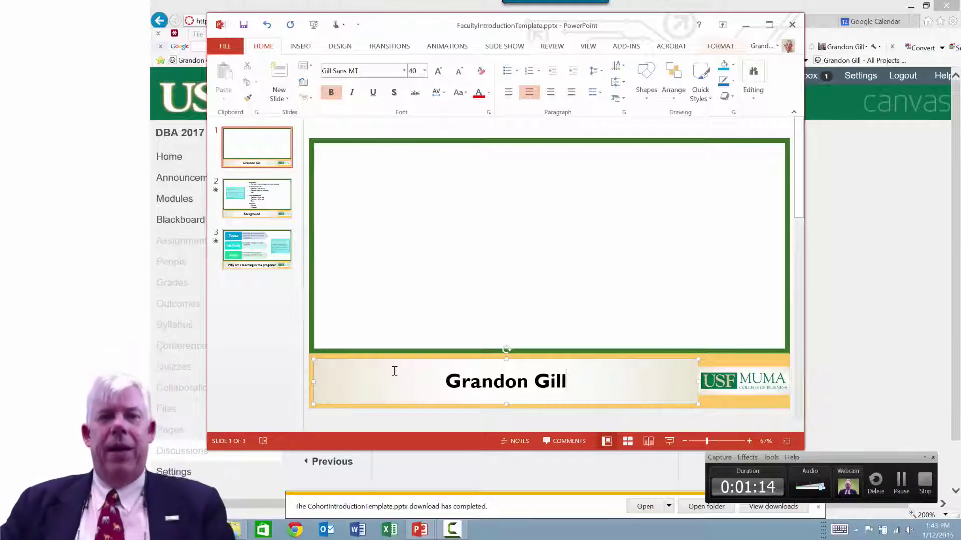
{"action": "left_click", "coordinate": [281, 201]}
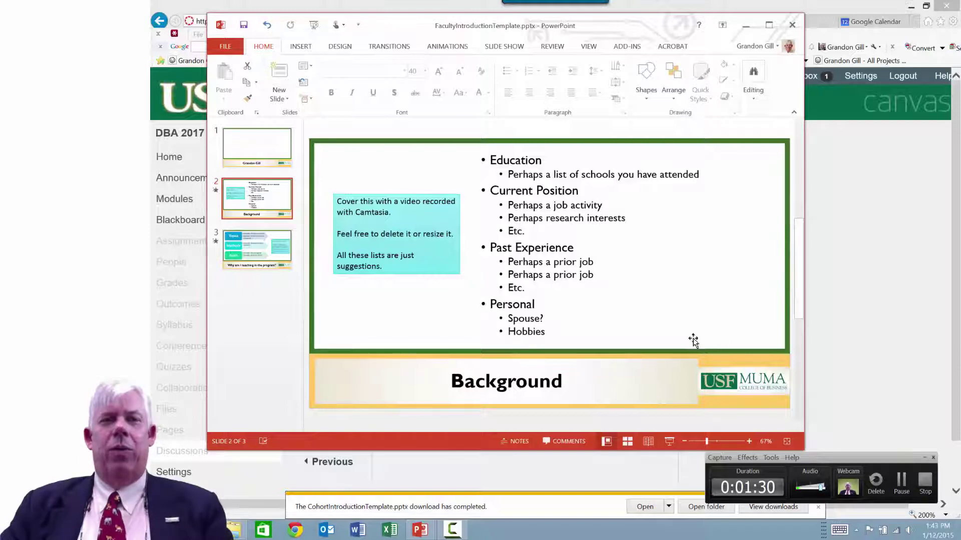
Step: Delete the cyan Camtasia video note box from the Background slide
{"action": "left_click", "coordinate": [589, 46]}
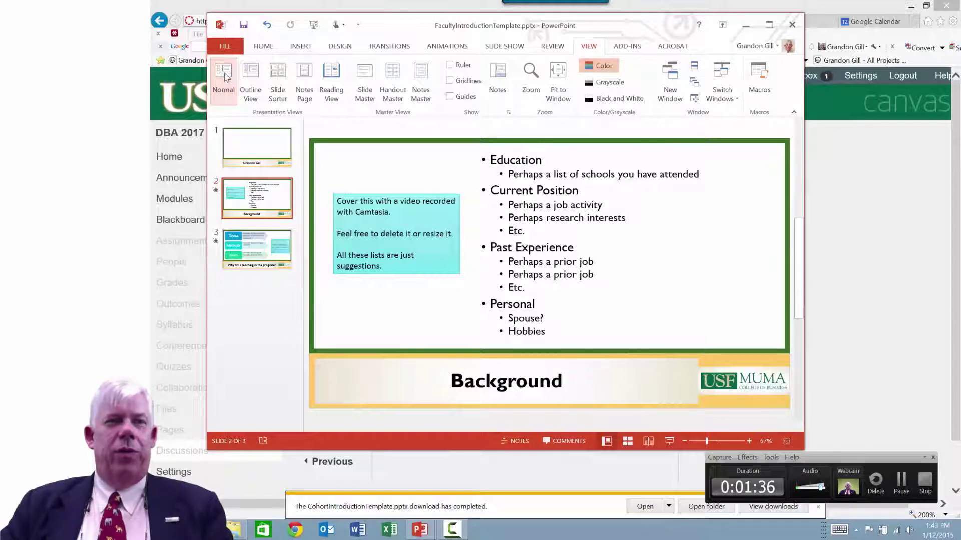
{"action": "left_click", "coordinate": [228, 365]}
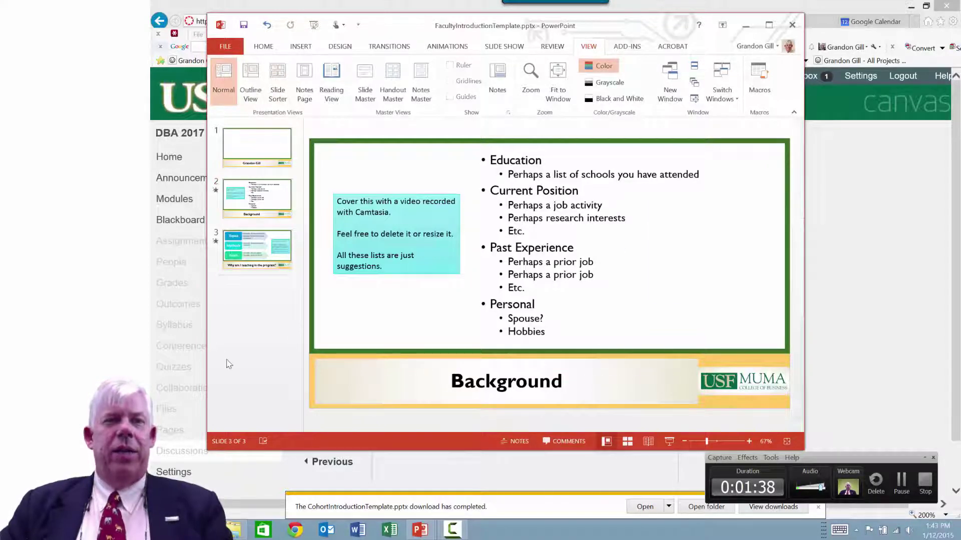
{"action": "left_click", "coordinate": [266, 198]}
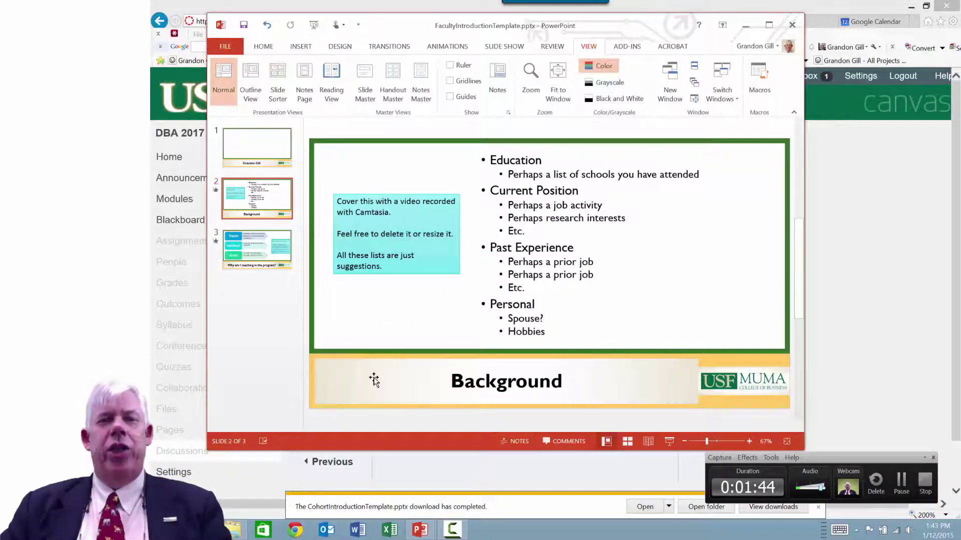
{"action": "left_click", "coordinate": [429, 274]}
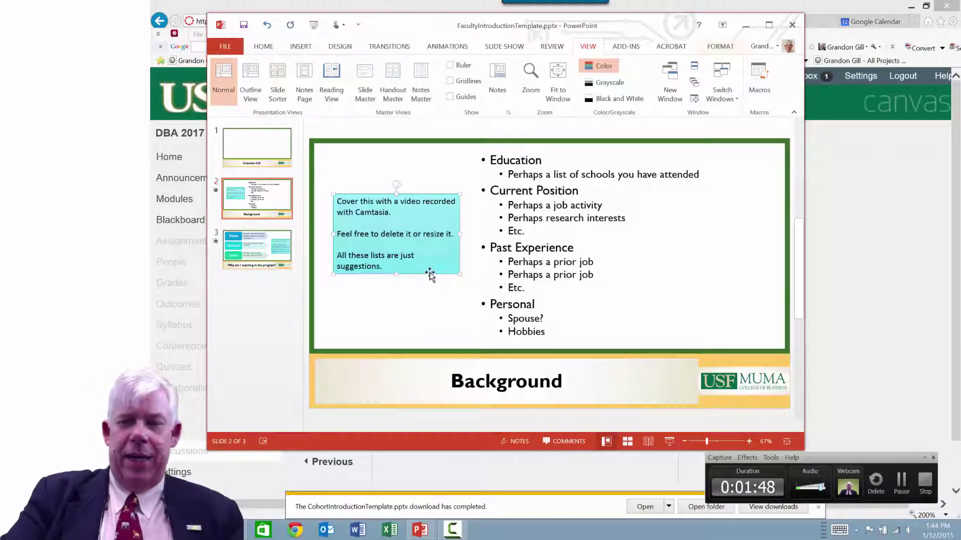
{"action": "key", "text": "Delete"}
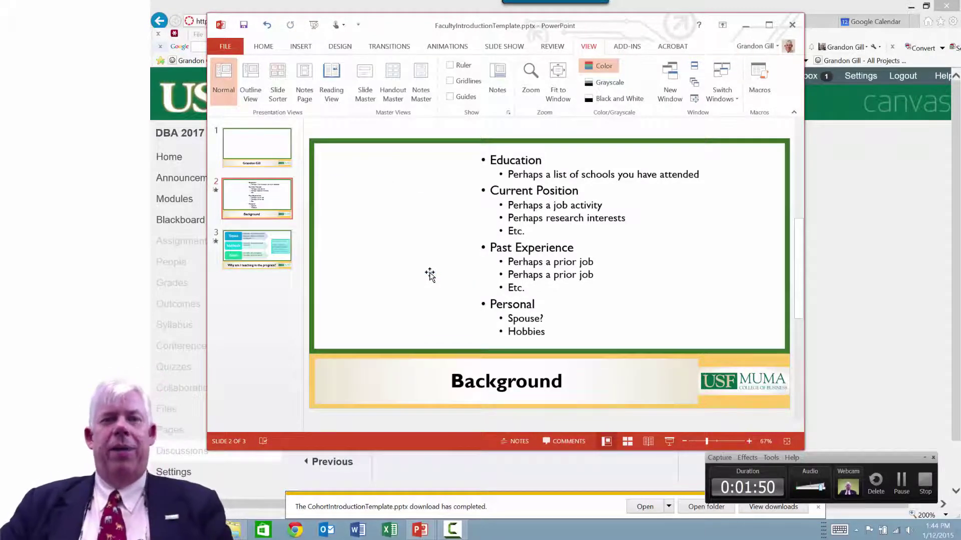